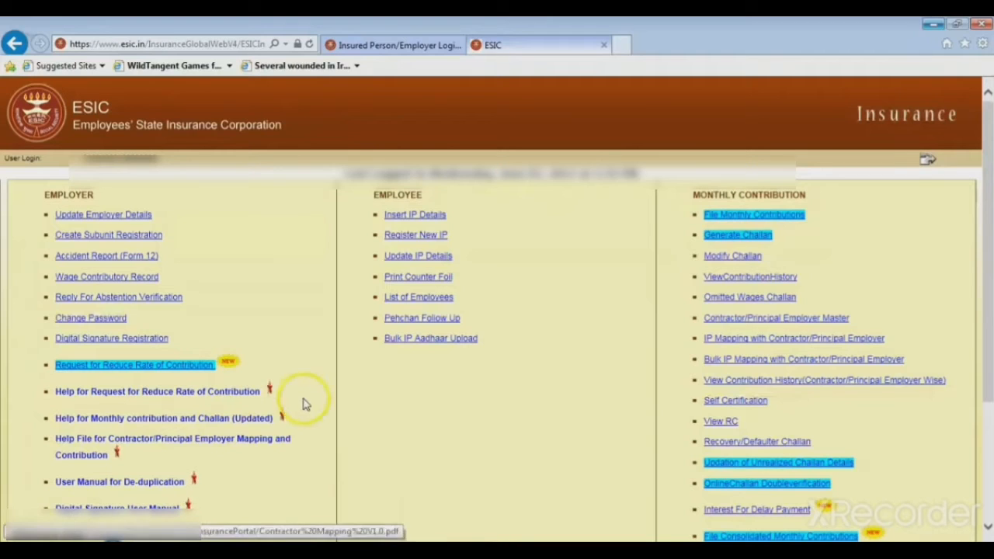
# - Open the File Monthly Contributions form and review its month, year and contribution details type choices
pyautogui.click(755, 213)
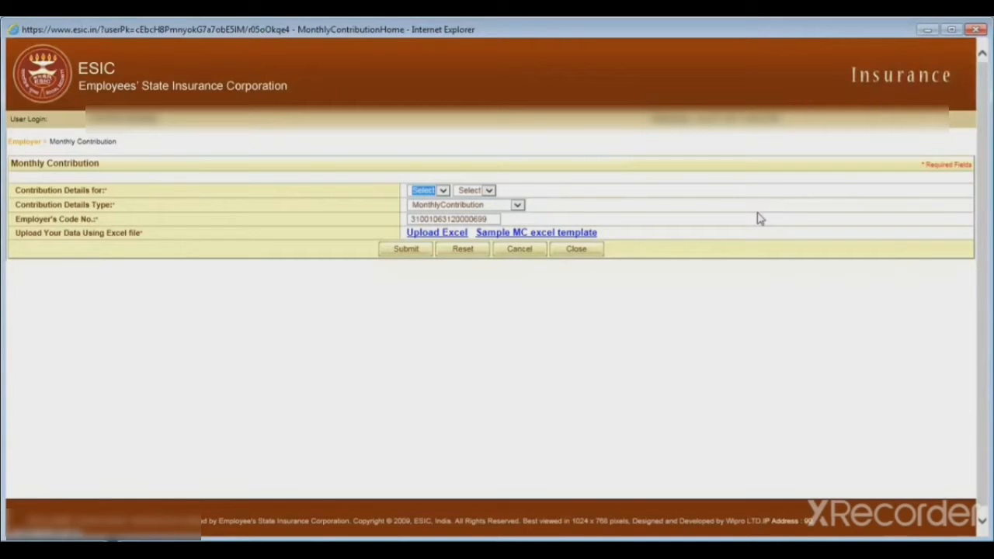
pyautogui.click(441, 191)
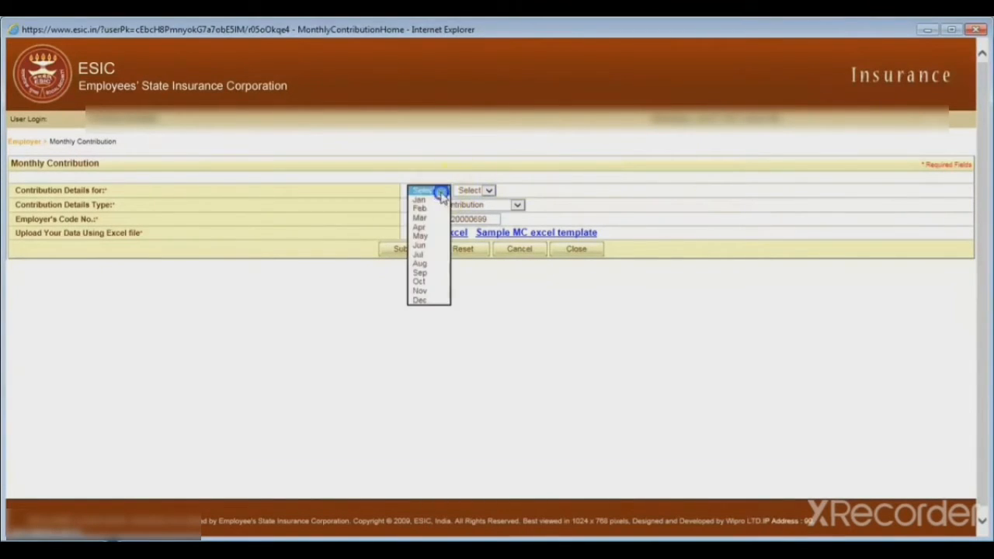
pyautogui.click(374, 203)
pyautogui.click(488, 191)
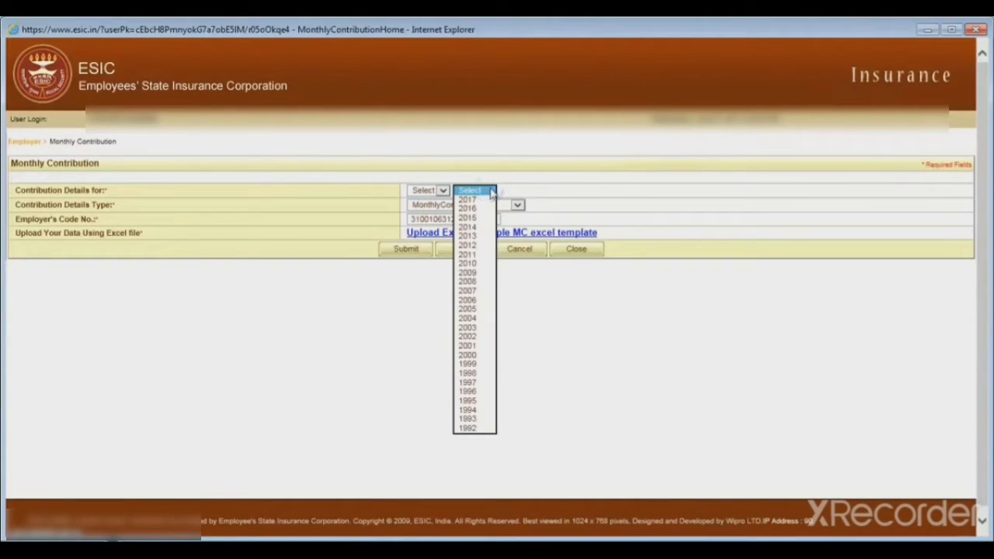
pyautogui.click(526, 190)
pyautogui.click(517, 205)
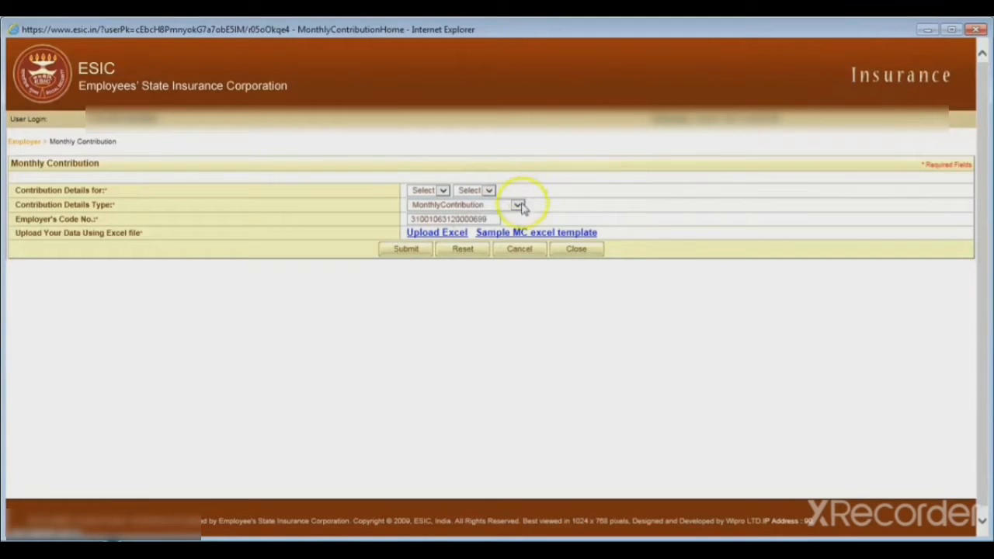
pyautogui.click(521, 205)
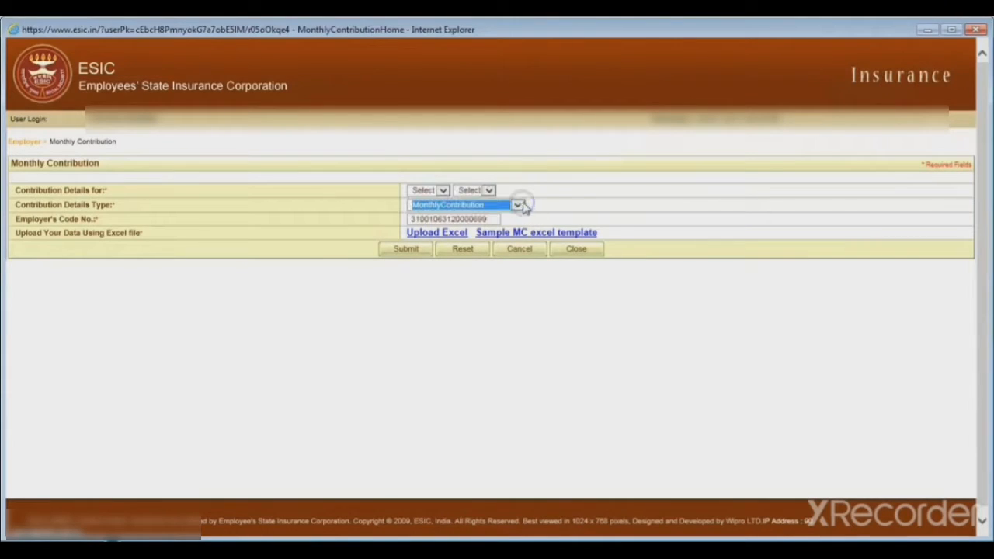
pyautogui.click(556, 195)
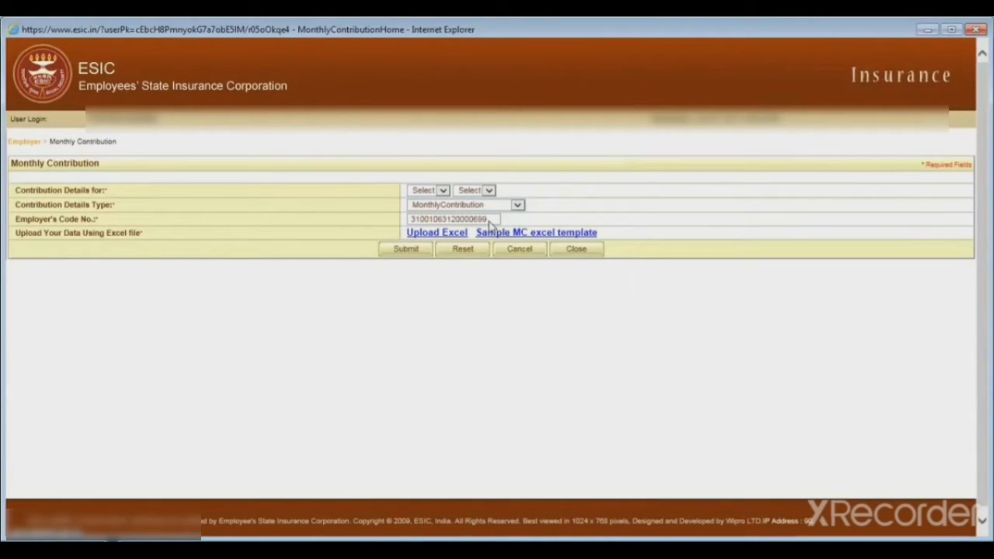
# - Open the sample MC Excel template and switch from the reason codes to its data entry sheet
pyautogui.click(519, 237)
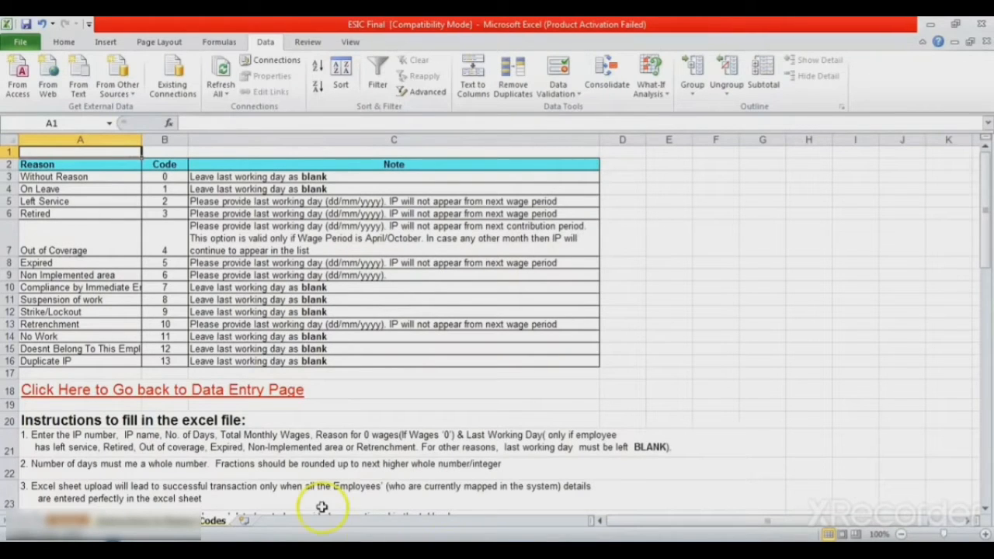
pyautogui.click(74, 519)
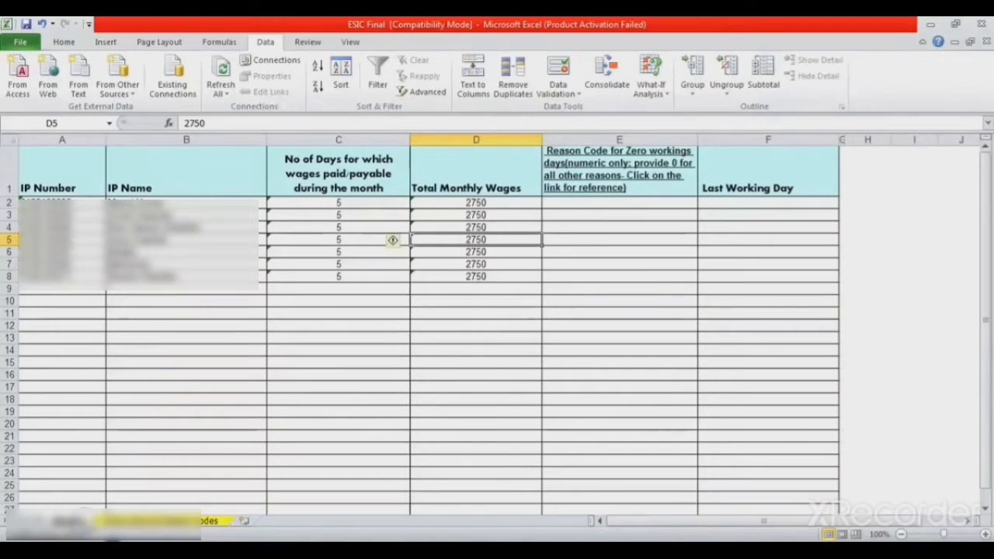
# - Examine the IP number, IP name, days and total monthly wages columns of the data entry sheet
pyautogui.press('Left')
pyautogui.press('Up')
pyautogui.press('Up')
pyautogui.press('Up')
pyautogui.press('Up')
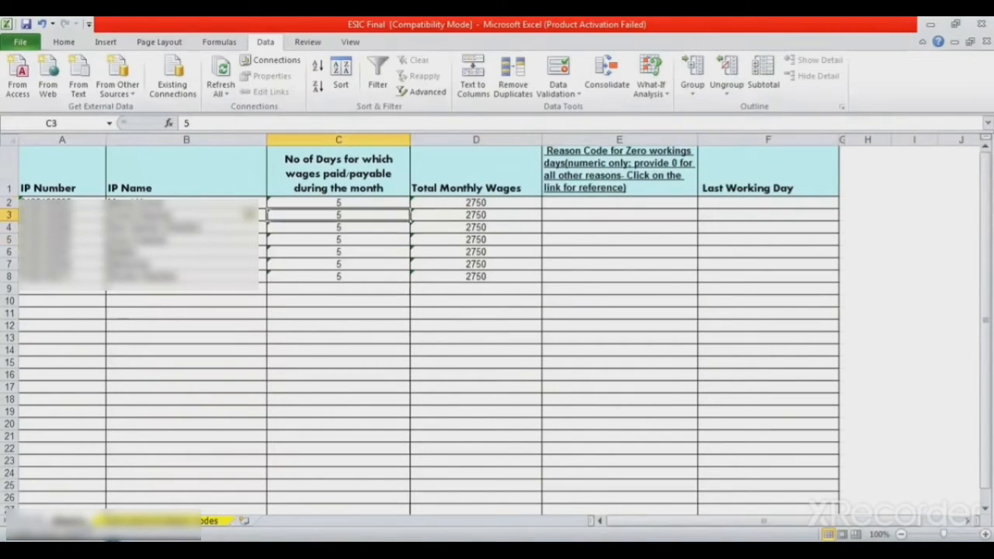
pyautogui.press('Left')
pyautogui.press('Left')
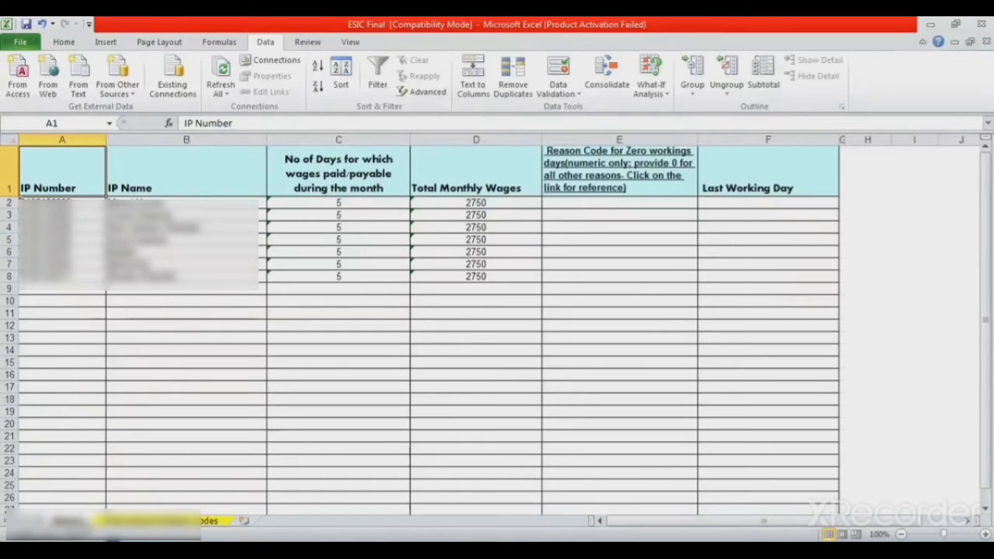
pyautogui.press('Right')
pyautogui.press('Right')
pyautogui.press('Right')
pyautogui.press('Down')
pyautogui.press('Right')
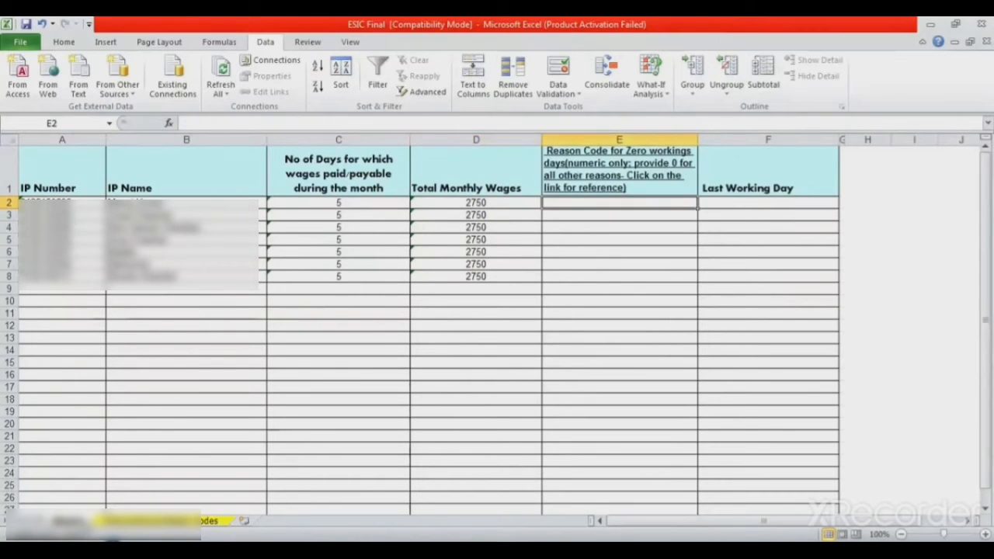
# - Try to open the reason code reference link in header cell E1
pyautogui.click(621, 167)
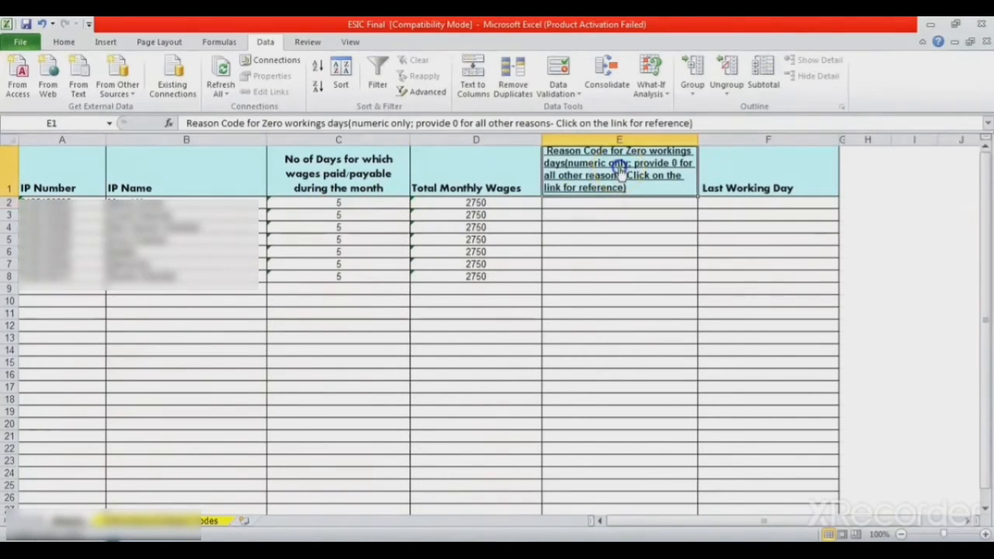
pyautogui.click(622, 172)
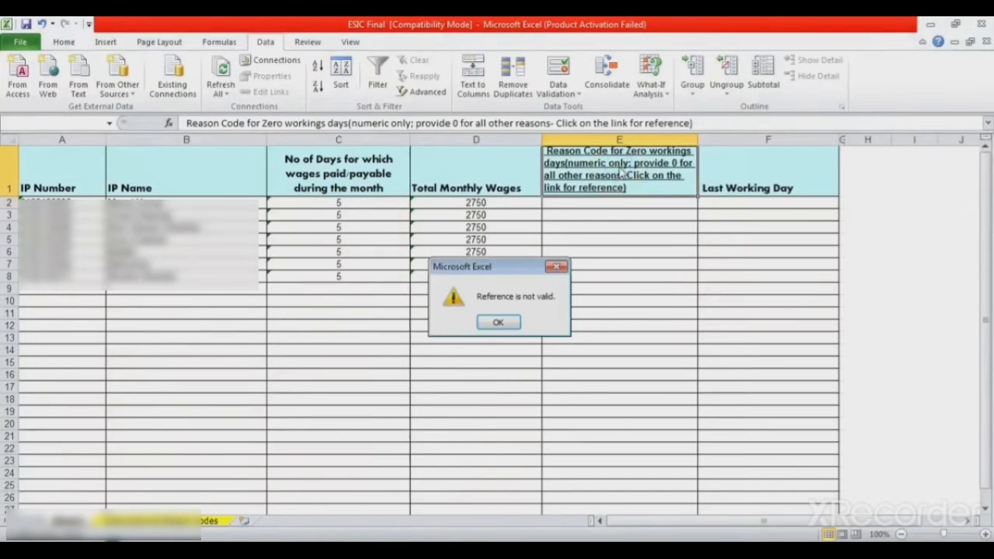
pyautogui.press('Return')
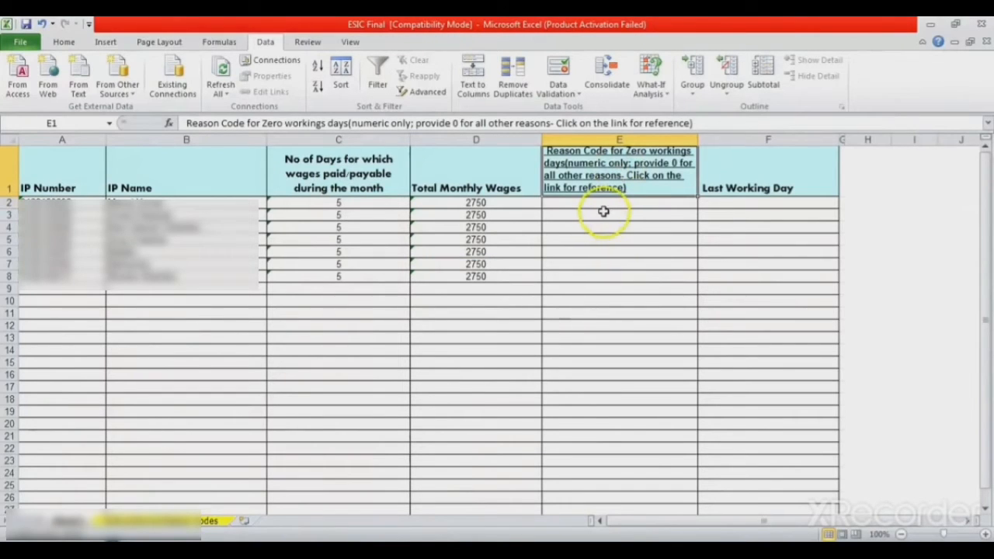
# - Examine the Reason Code and Last Working Day columns beside the employee rows
pyautogui.click(604, 212)
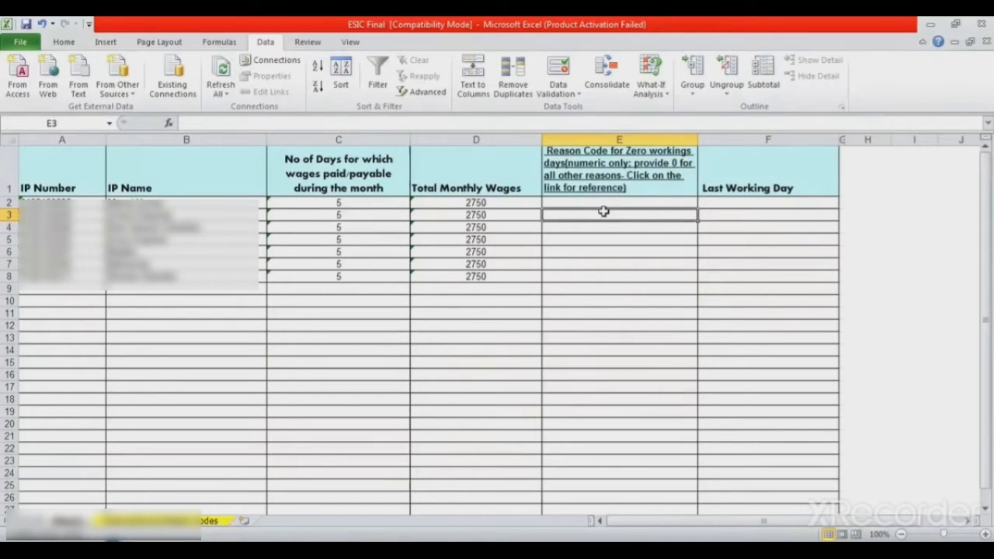
pyautogui.press('Down')
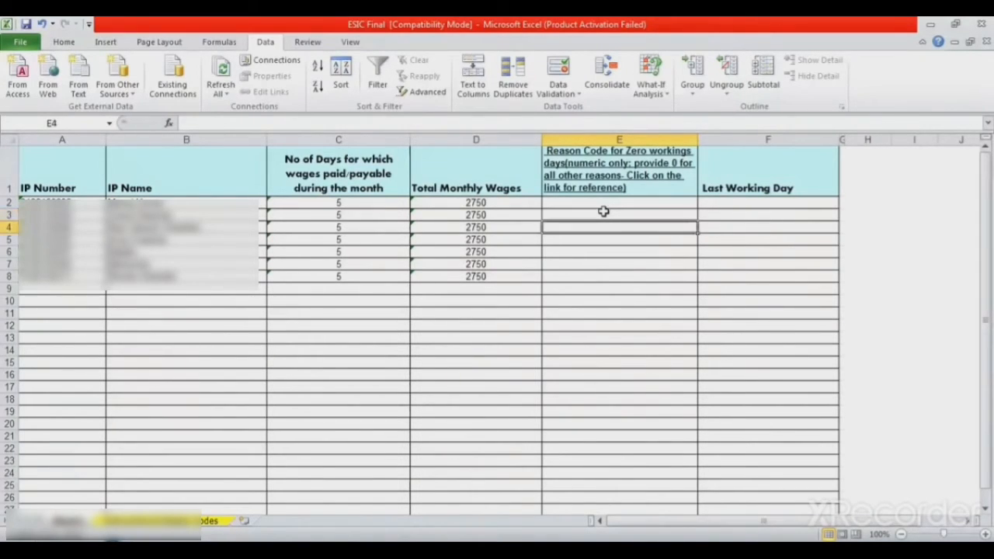
pyautogui.press('Up')
pyautogui.press('Up')
pyautogui.press('Right')
pyautogui.press('Down')
pyautogui.press('Down')
pyautogui.press('Left')
# - Convert the IP Number column A to Text format with Text to Columns, using the Delimited data type and Tab delimiter
pyautogui.click(82, 139)
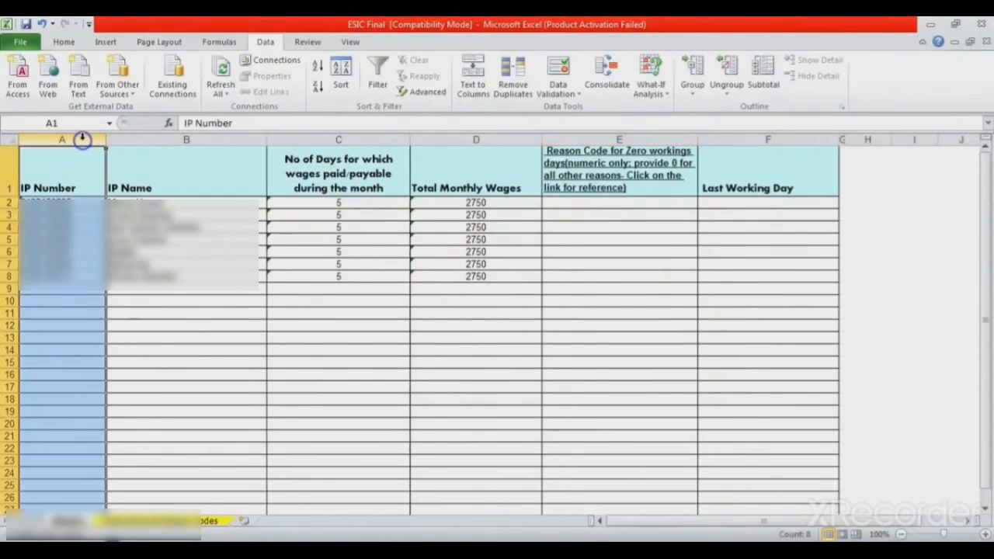
pyautogui.click(65, 42)
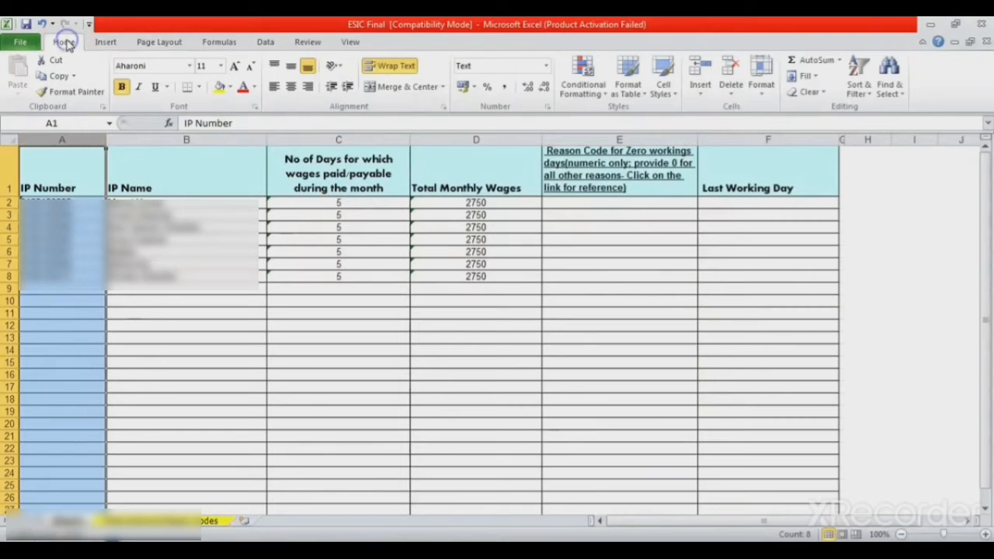
pyautogui.click(264, 43)
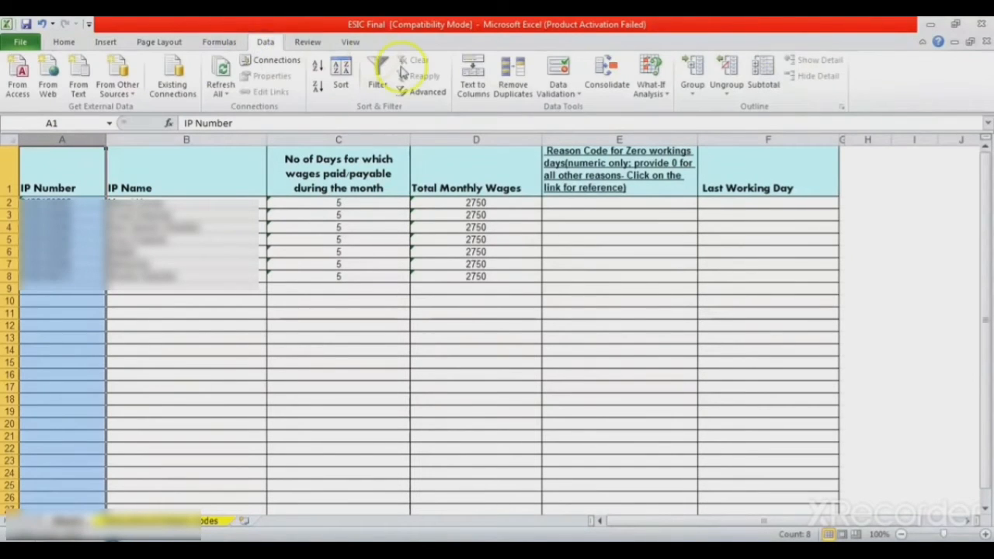
pyautogui.click(478, 81)
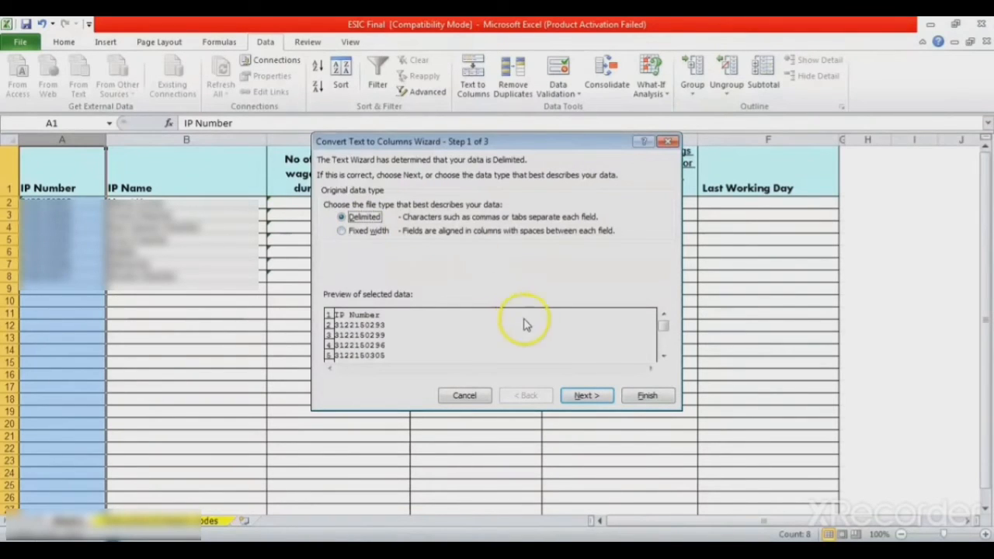
pyautogui.click(584, 396)
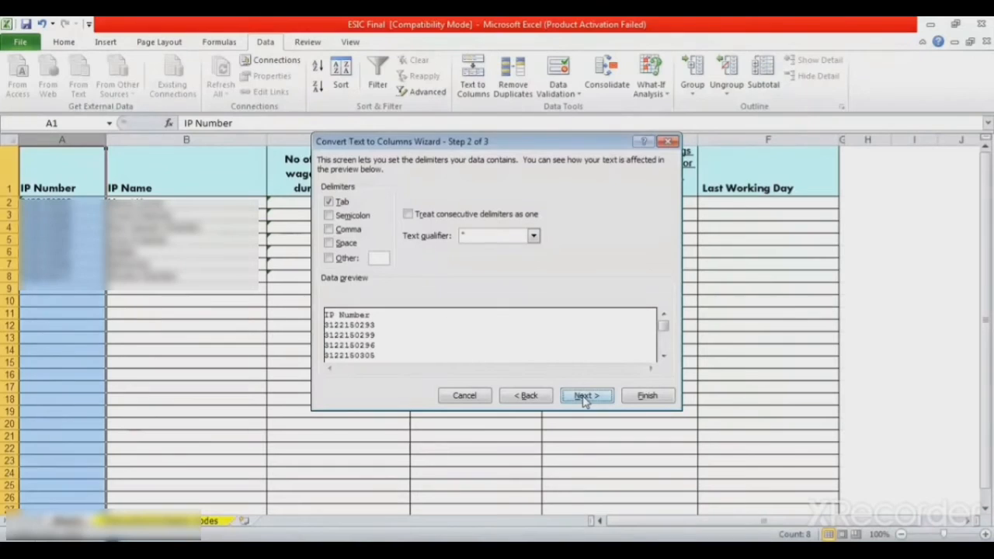
pyautogui.click(584, 396)
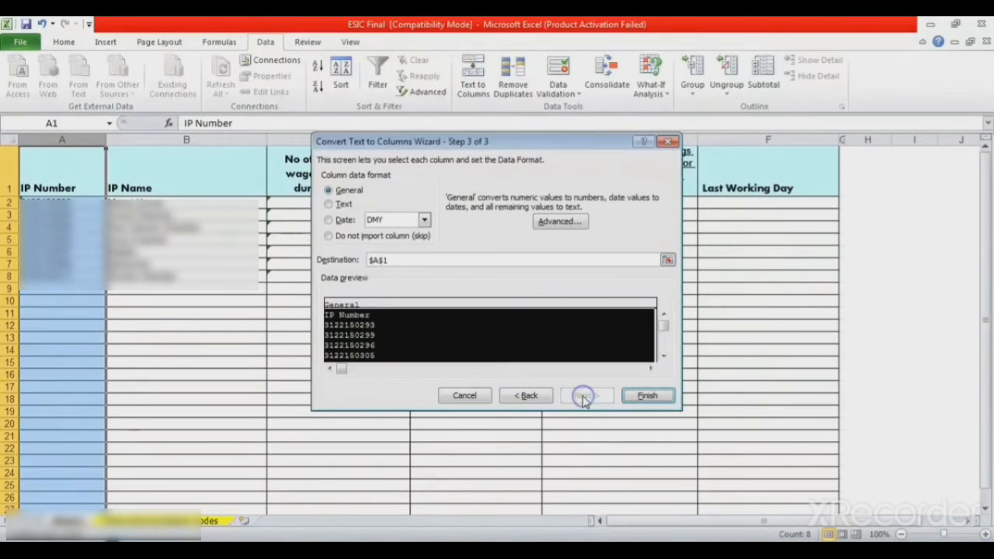
pyautogui.click(331, 205)
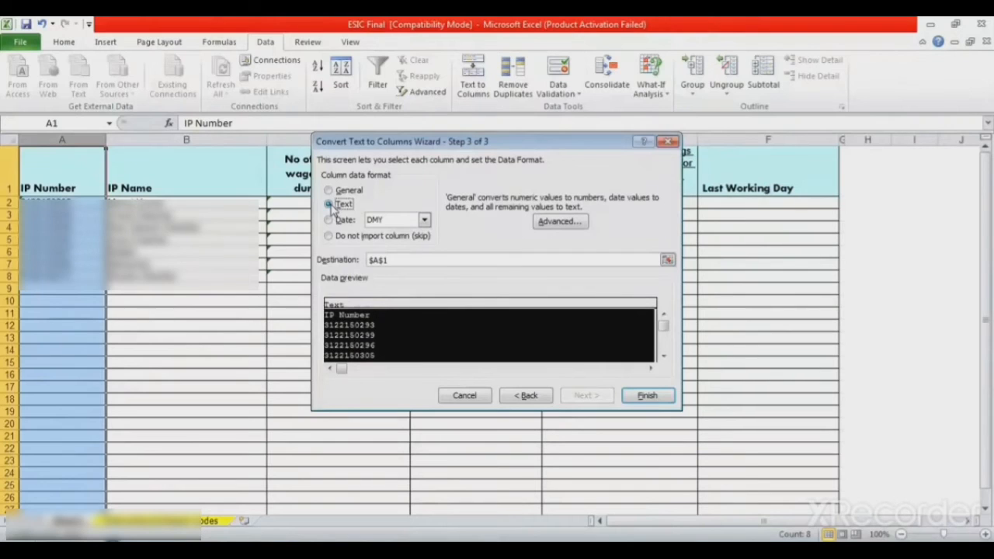
pyautogui.click(632, 397)
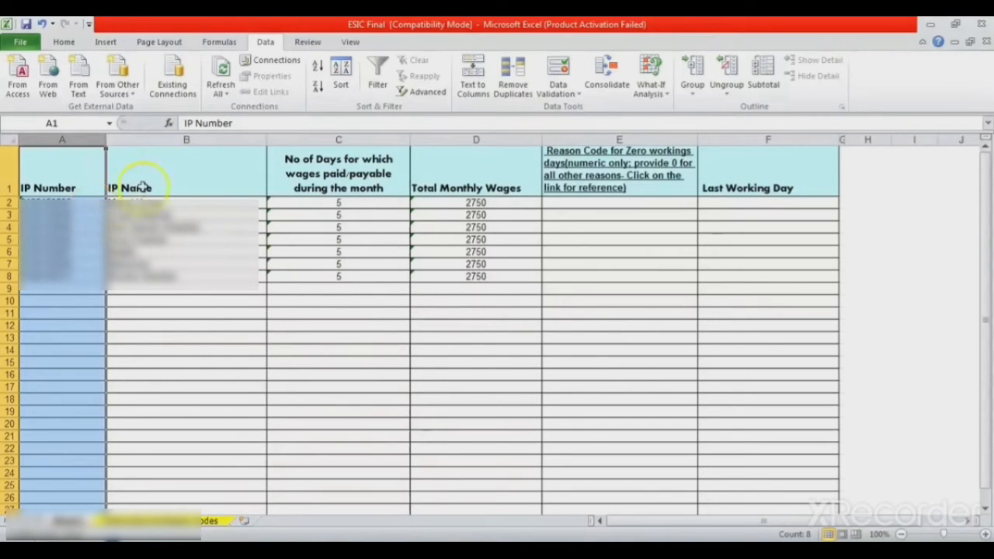
# - Convert the IP Name column B to Text format with Text to Columns, using the Delimited data type and Tab delimiter
pyautogui.click(188, 140)
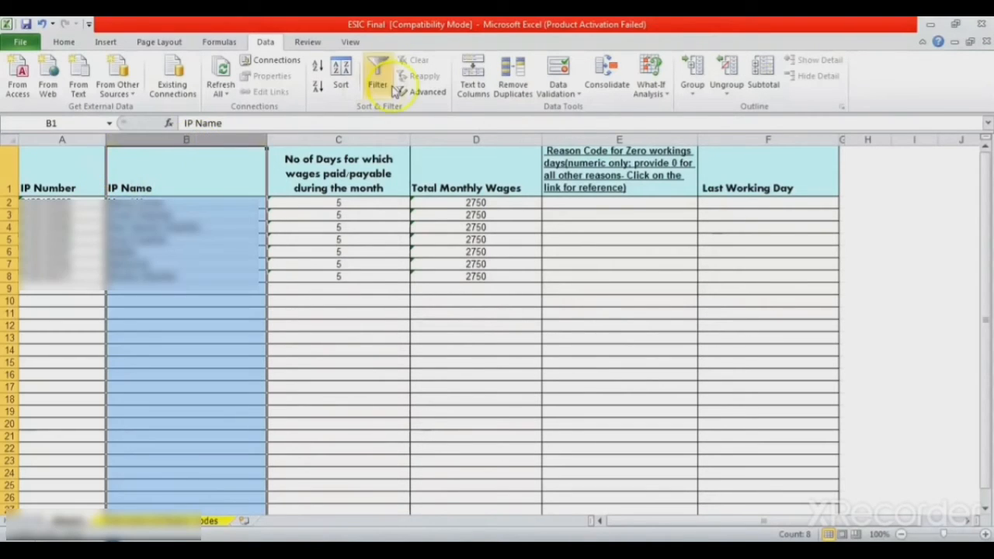
pyautogui.click(475, 78)
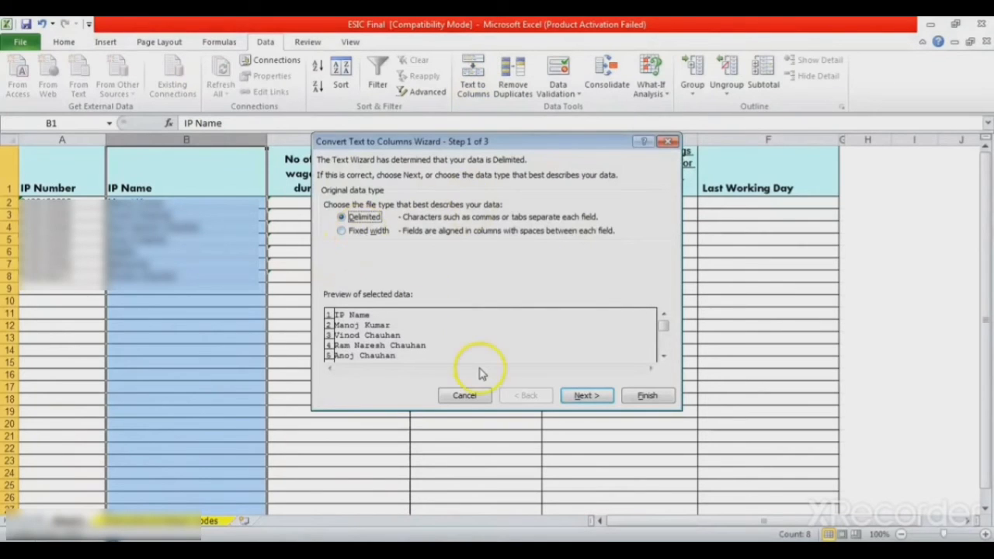
pyautogui.click(584, 397)
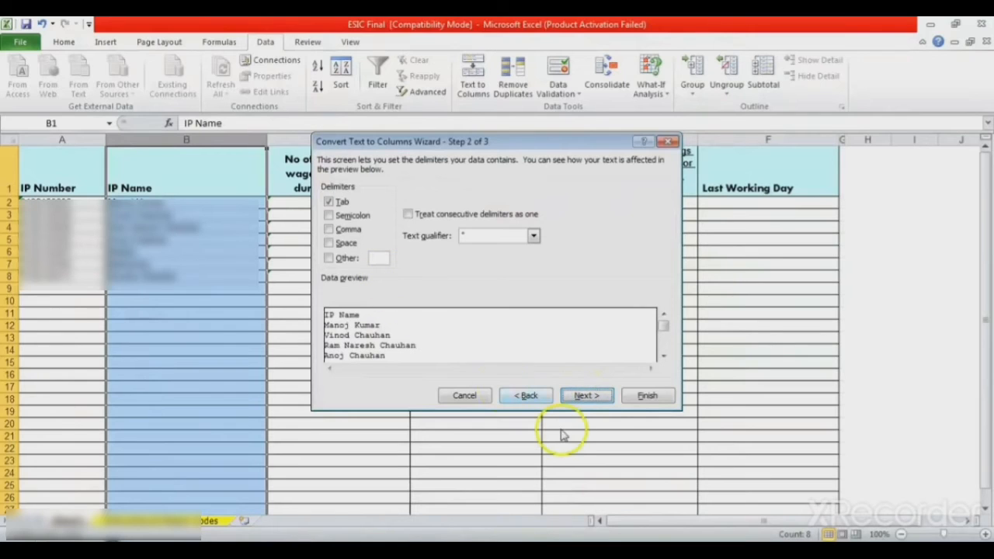
pyautogui.click(589, 397)
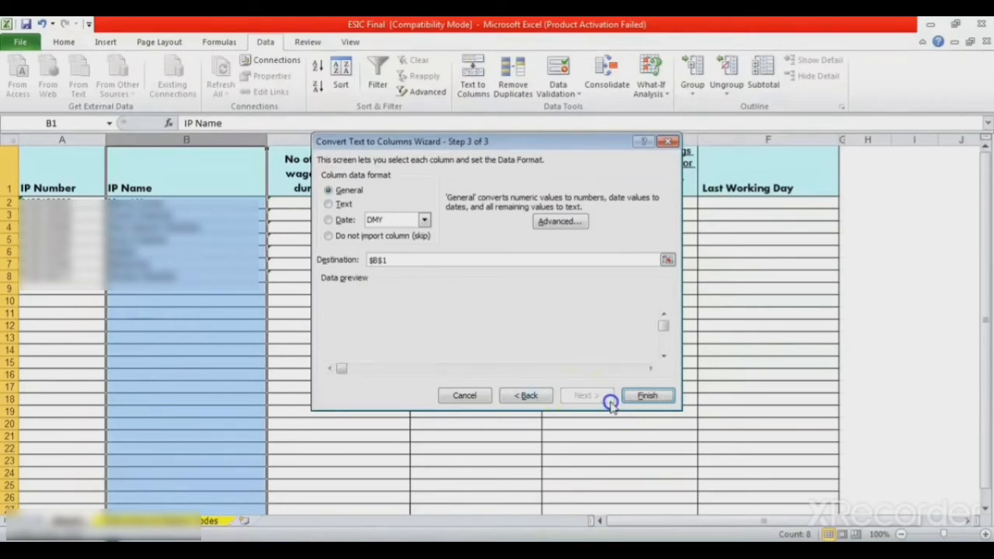
pyautogui.click(328, 203)
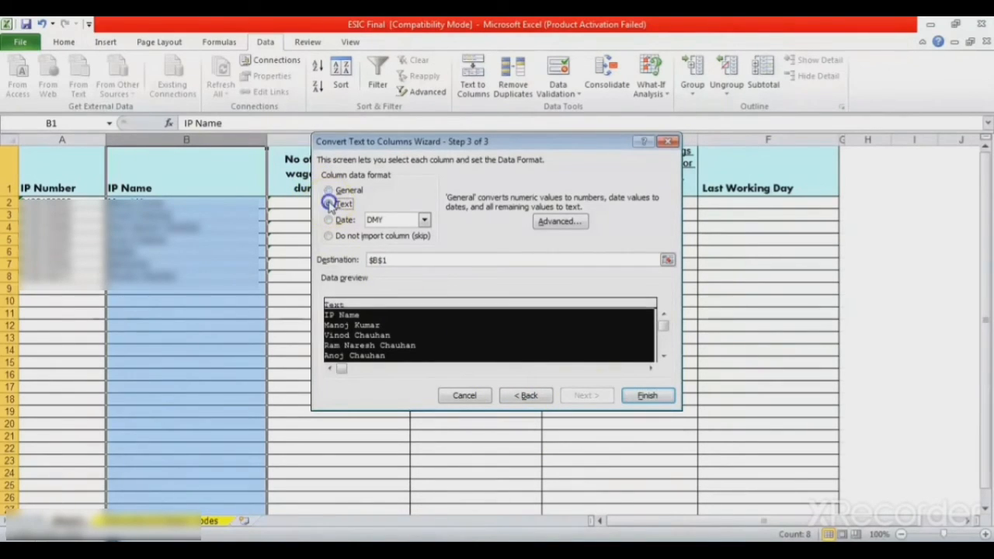
pyautogui.click(641, 396)
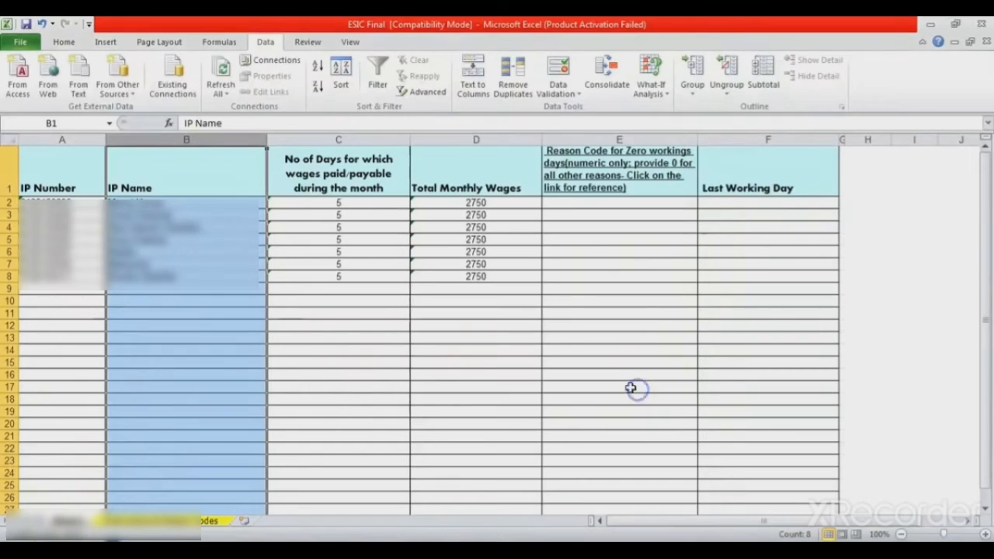
# - Convert the No of Days column C to Text format with Text to Columns, using the Delimited data type and Tab delimiter
pyautogui.click(335, 139)
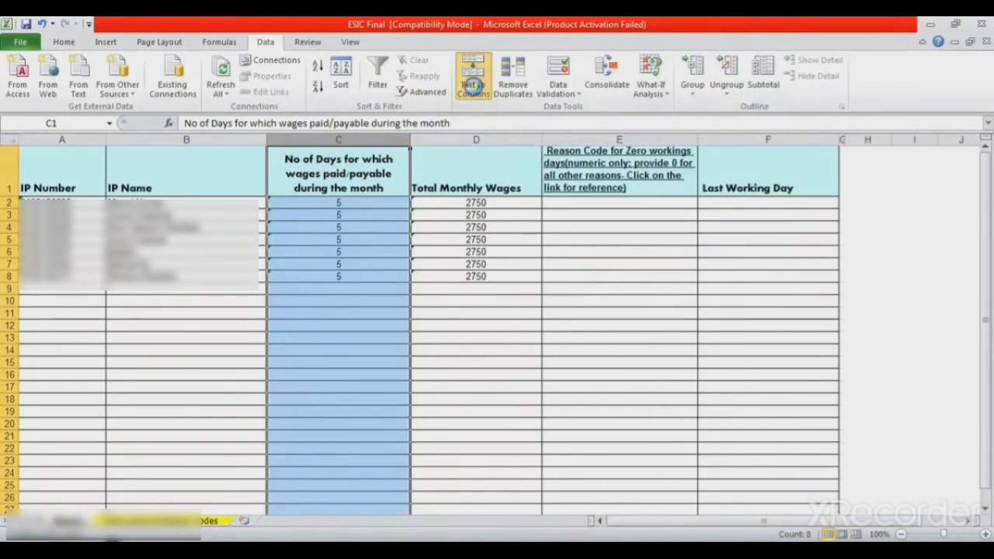
pyautogui.click(474, 88)
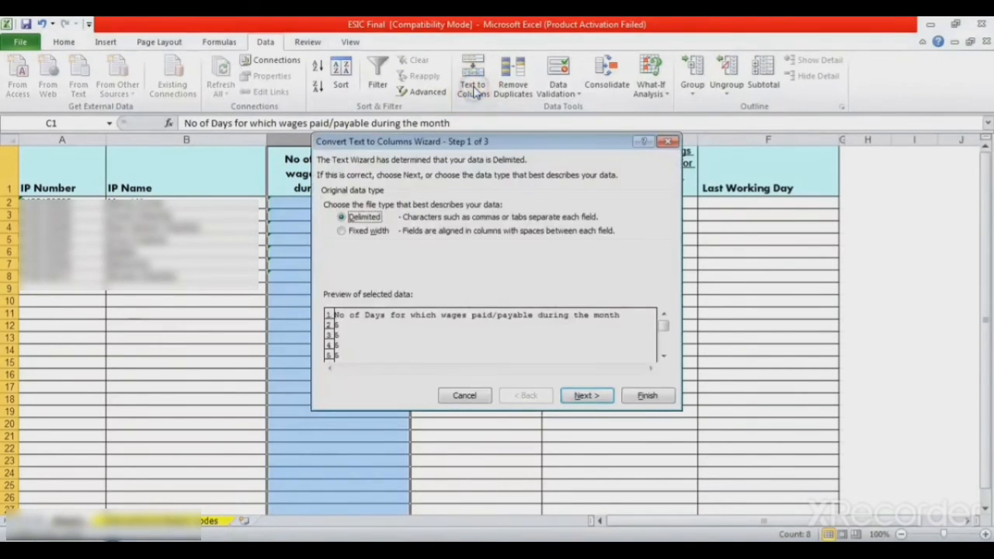
pyautogui.click(584, 396)
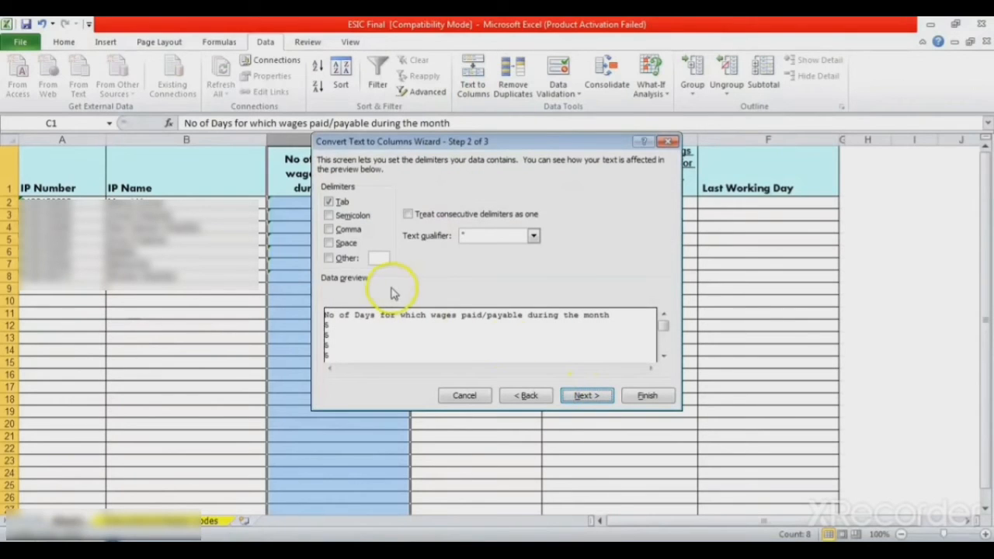
pyautogui.click(587, 395)
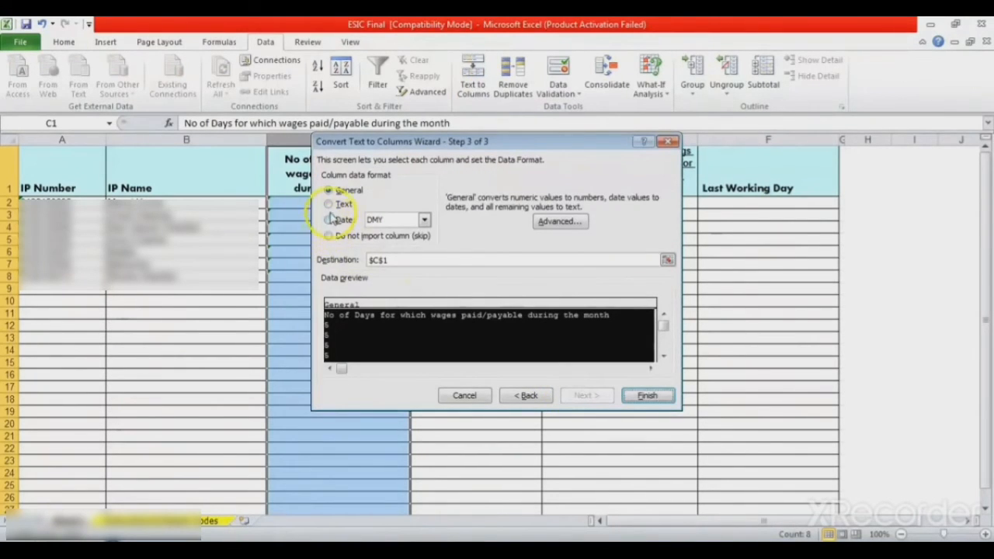
pyautogui.click(329, 204)
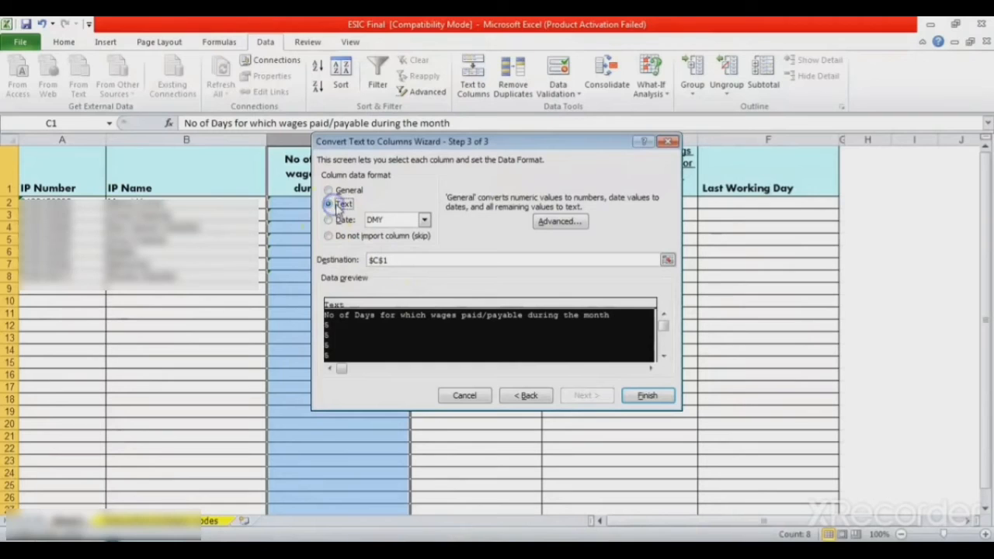
pyautogui.click(657, 397)
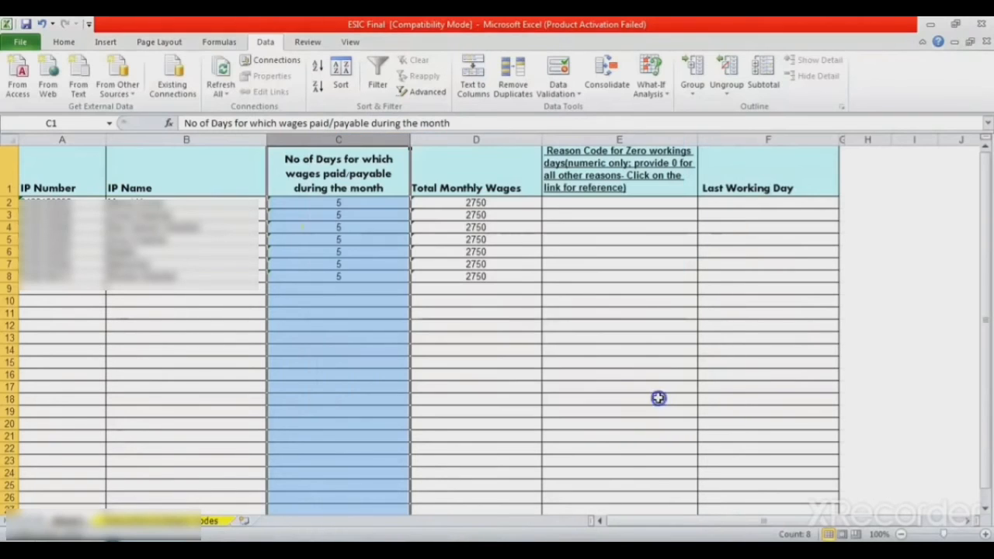
# - Convert the Total Monthly Wages column D to Text format with Text to Columns, using the Delimited data type and Tab delimiter
pyautogui.click(473, 139)
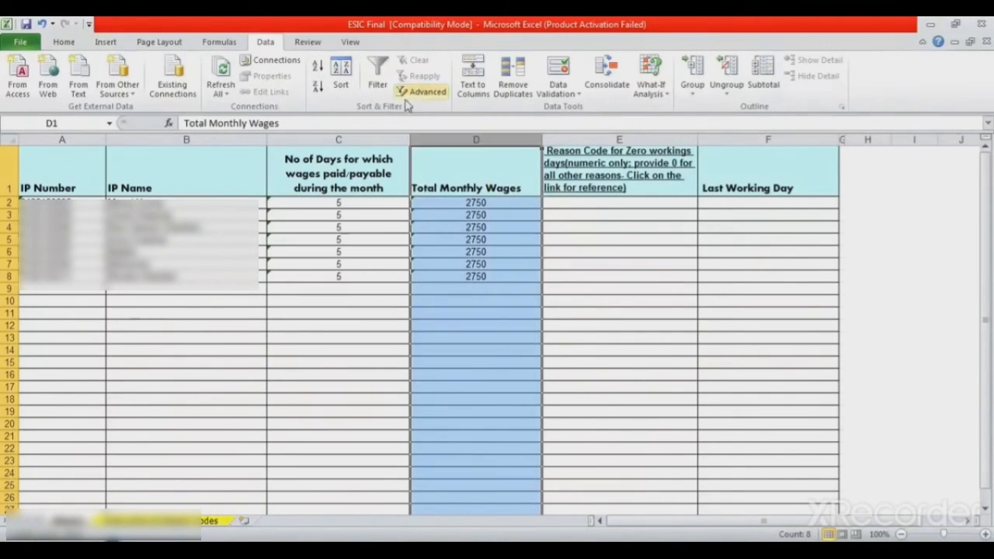
pyautogui.click(465, 87)
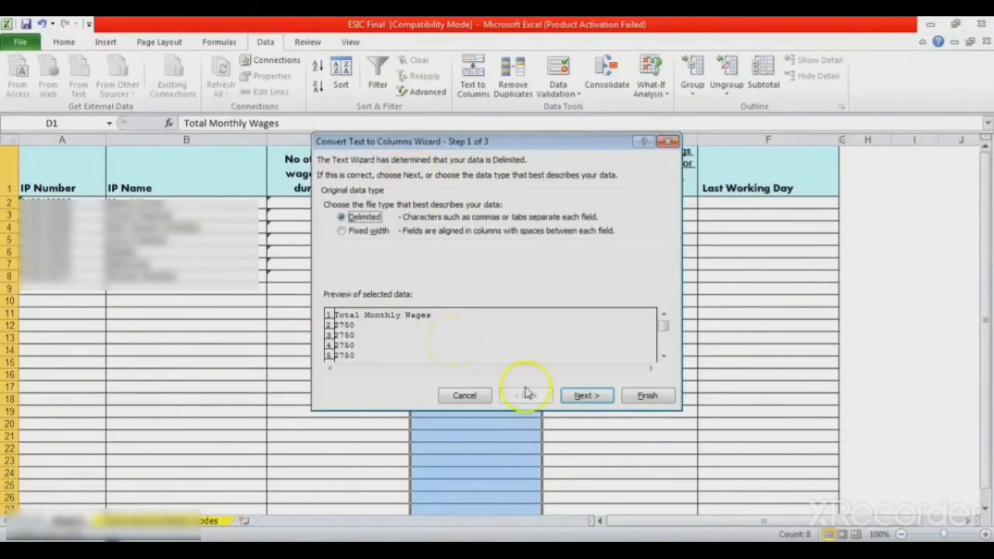
pyautogui.click(583, 399)
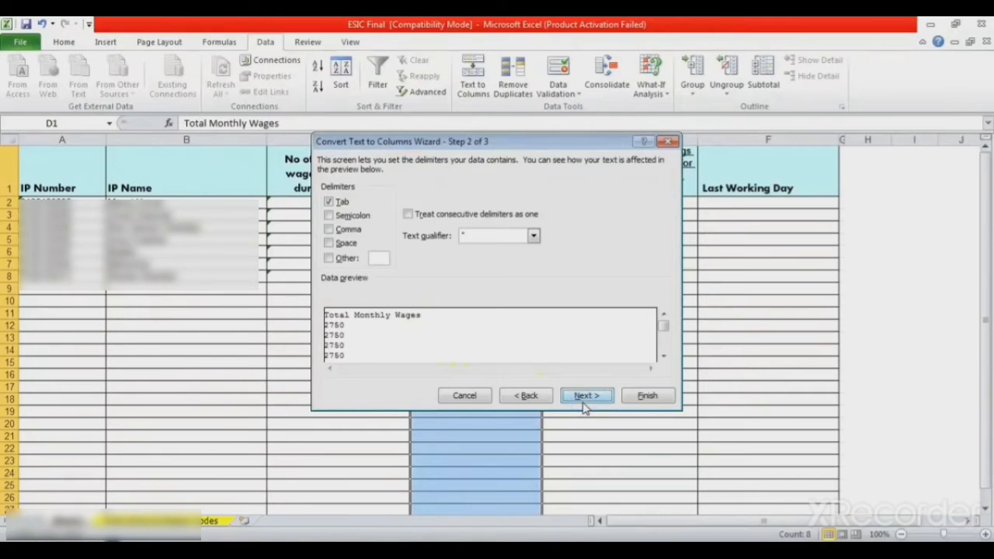
pyautogui.click(588, 398)
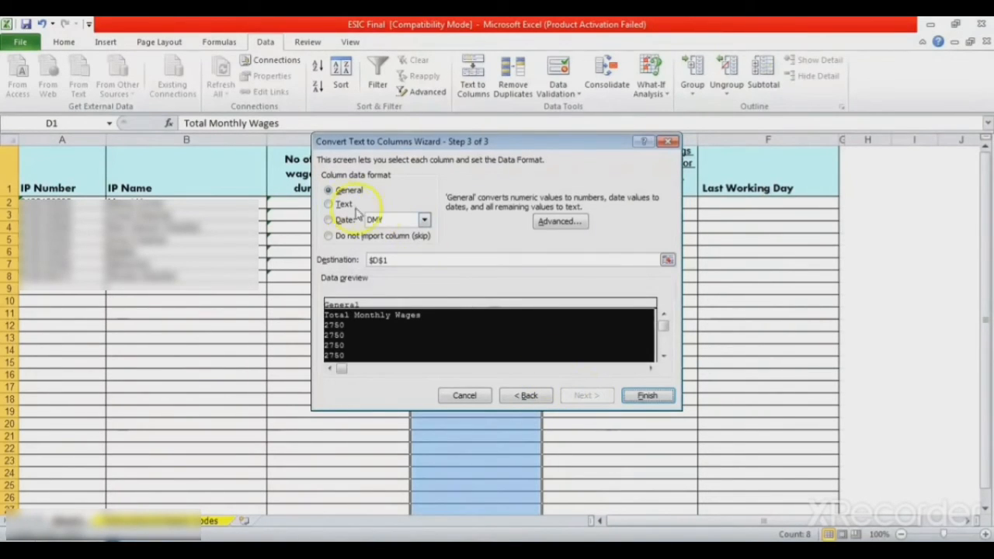
pyautogui.click(329, 203)
pyautogui.click(643, 397)
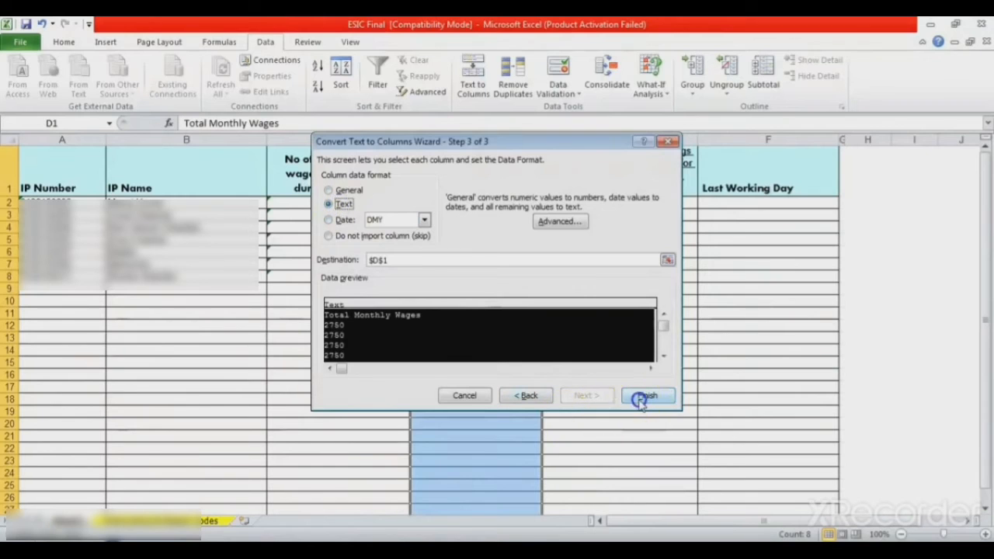
# - Convert the Reason Code column E to Text format with Text to Columns, using the Delimited data type and Tab delimiter
pyautogui.click(617, 139)
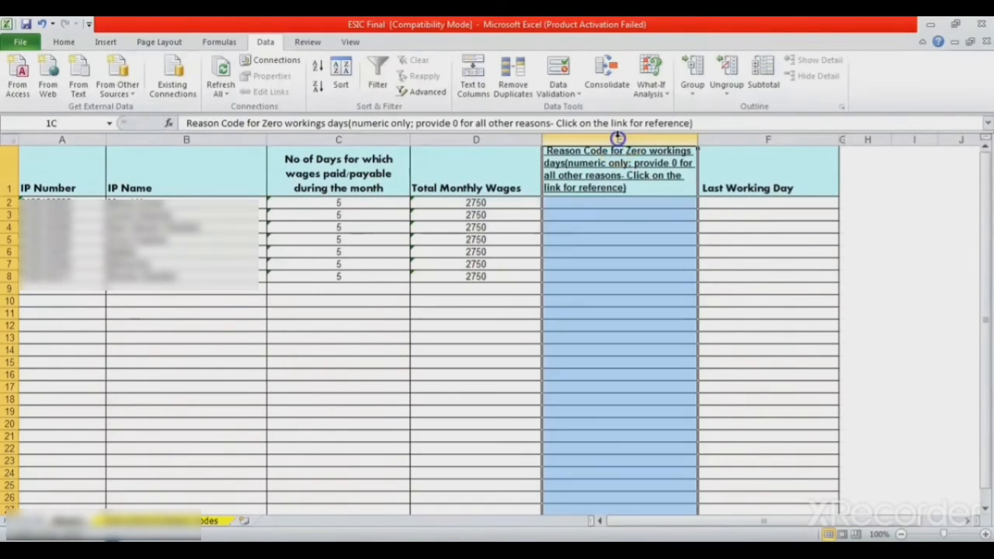
pyautogui.click(474, 89)
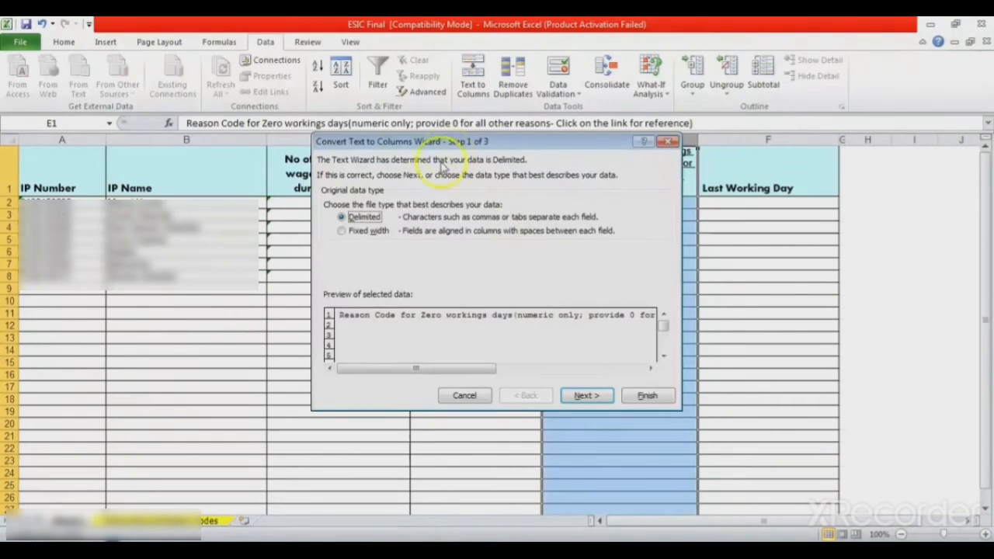
pyautogui.click(594, 397)
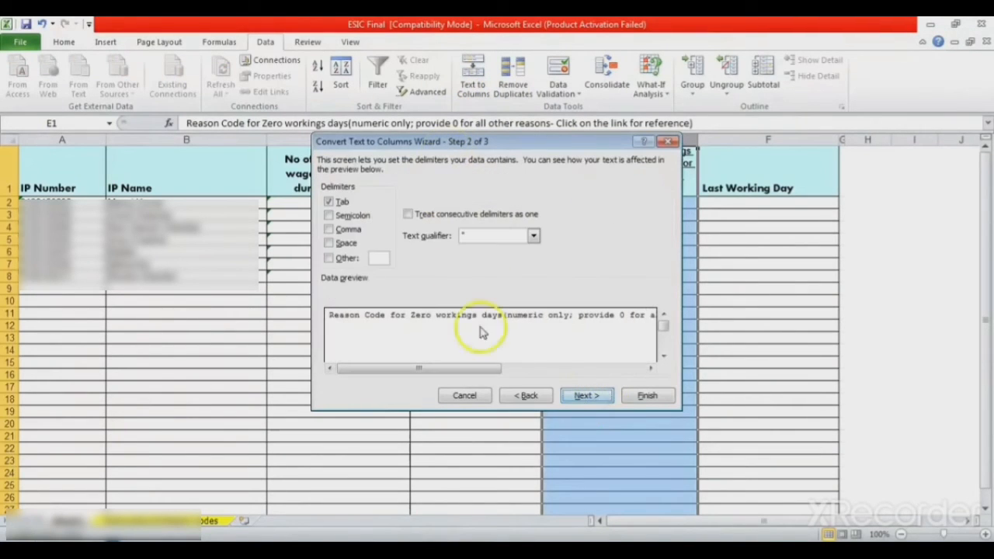
pyautogui.click(581, 396)
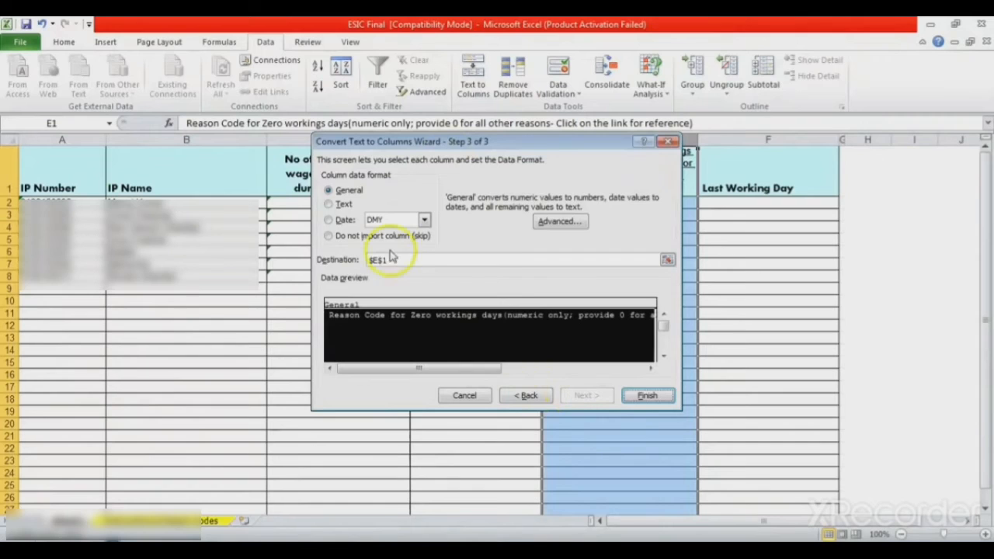
pyautogui.click(330, 203)
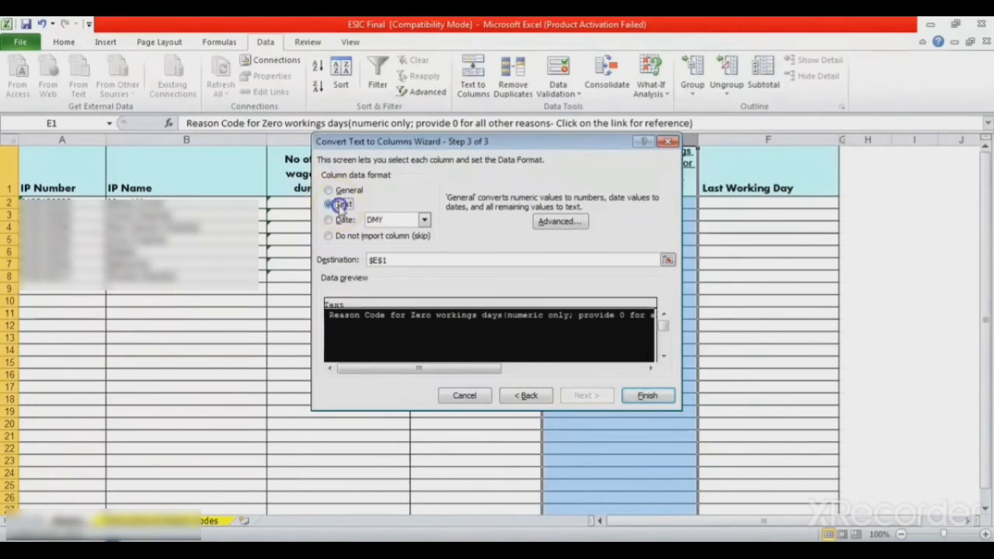
pyautogui.click(661, 402)
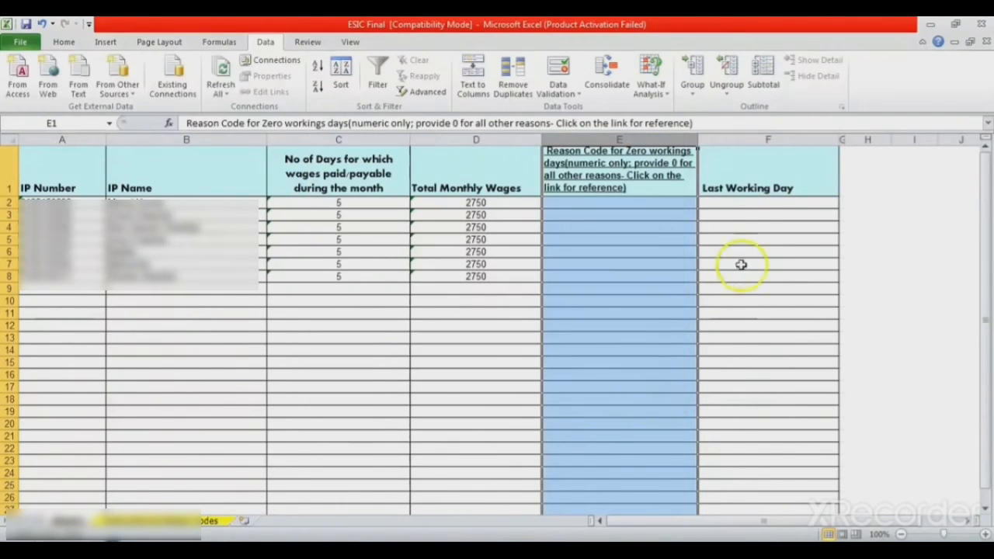
# - Convert the Last Working Day column F to Text format with Text to Columns, using the Delimited data type and Tab delimiter
pyautogui.click(743, 138)
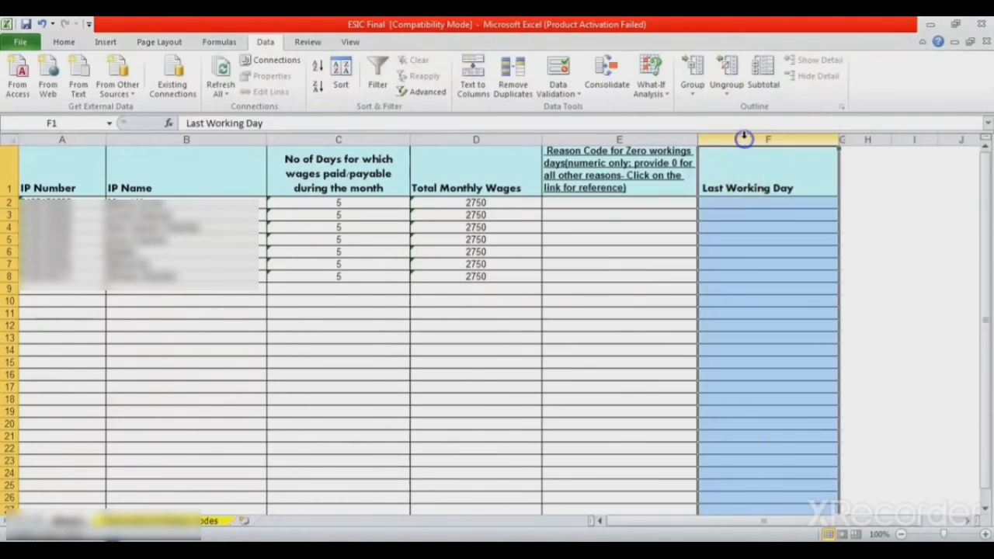
pyautogui.click(473, 90)
pyautogui.click(584, 395)
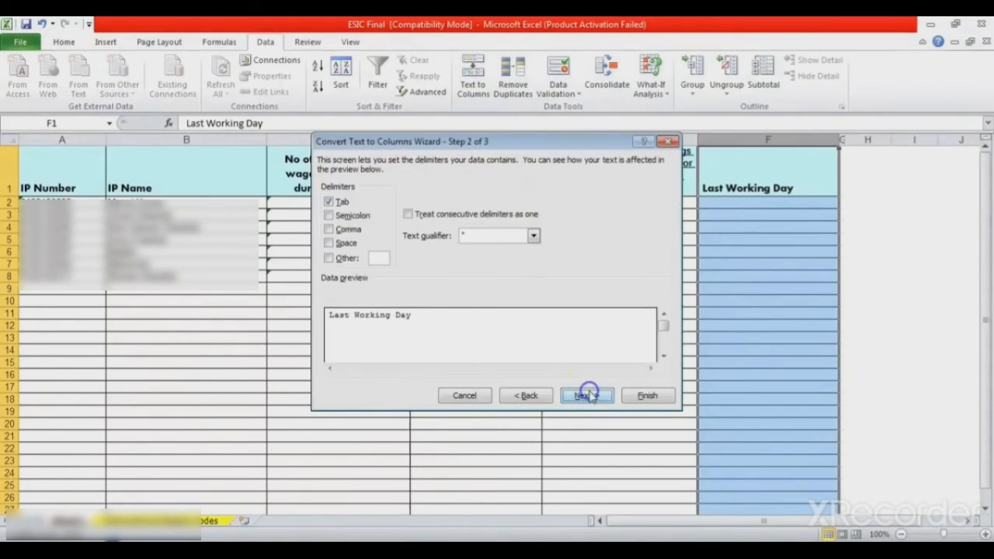
pyautogui.click(586, 396)
pyautogui.click(333, 204)
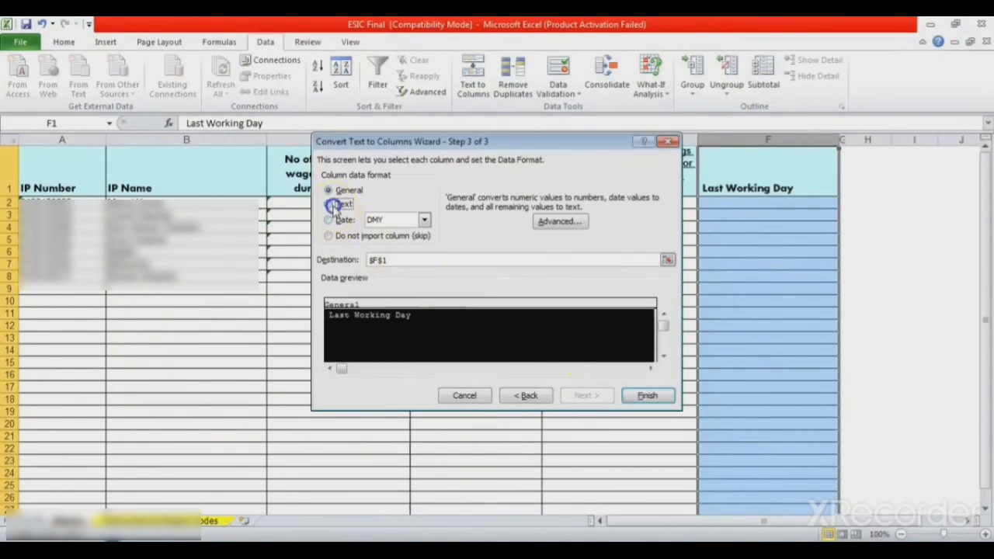
pyautogui.click(642, 396)
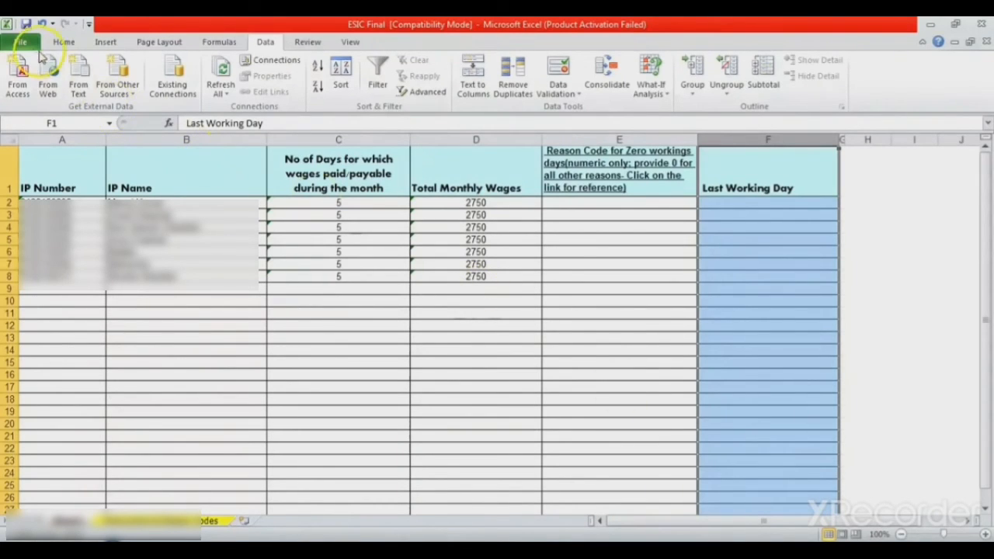
# - Save a copy of the workbook to the Desktop as ESIC Final 2017 in Excel 97-2003 Workbook format, continuing past the compatibility check
pyautogui.click(29, 48)
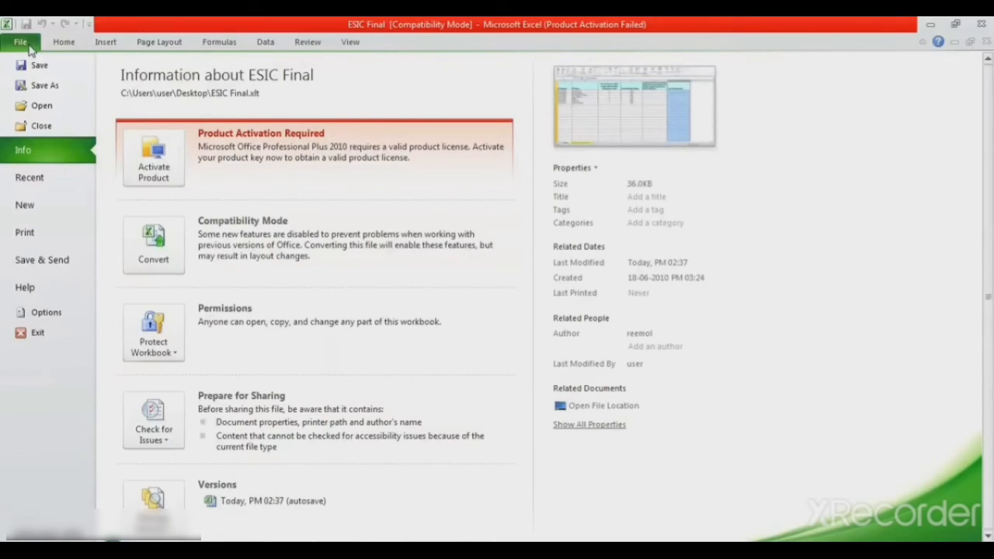
pyautogui.click(32, 85)
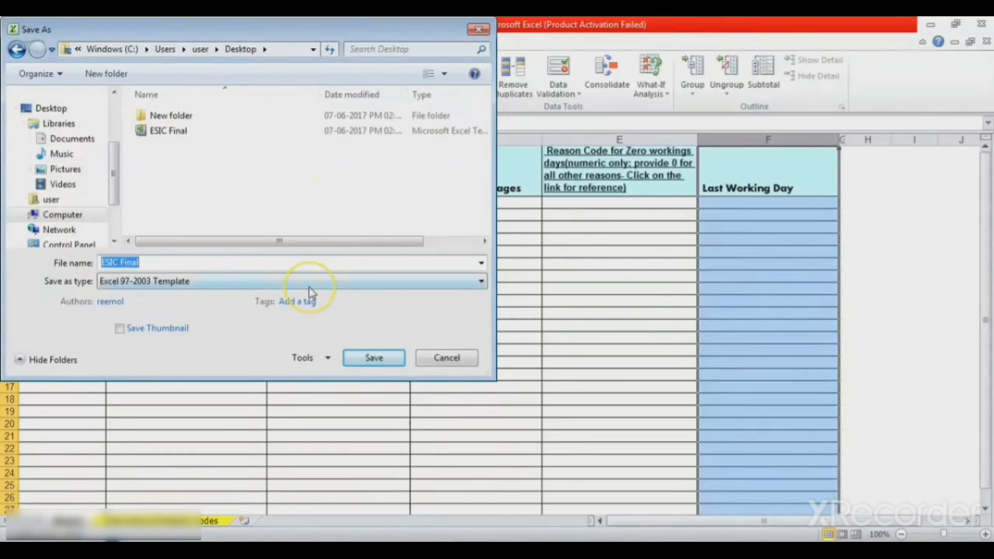
pyautogui.click(476, 281)
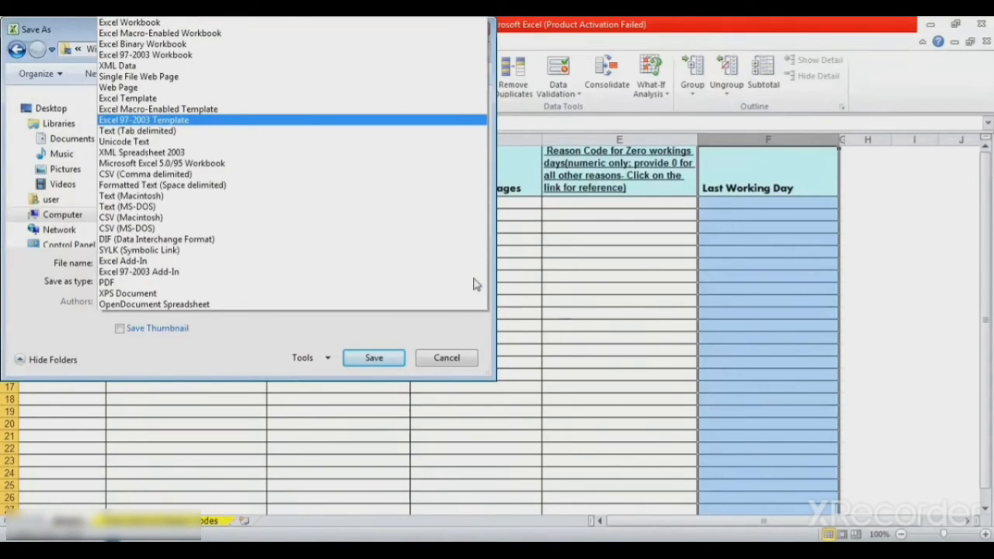
pyautogui.click(393, 69)
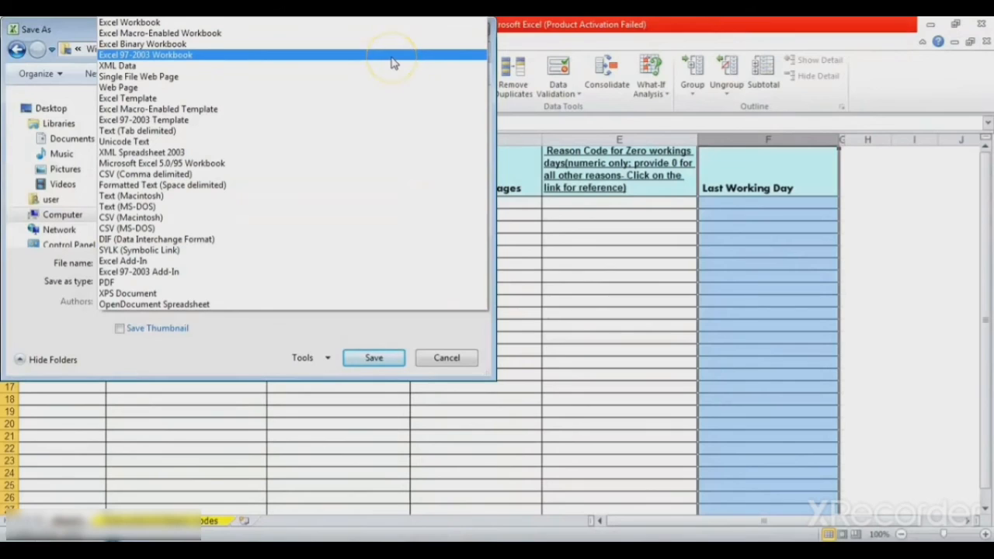
pyautogui.click(393, 56)
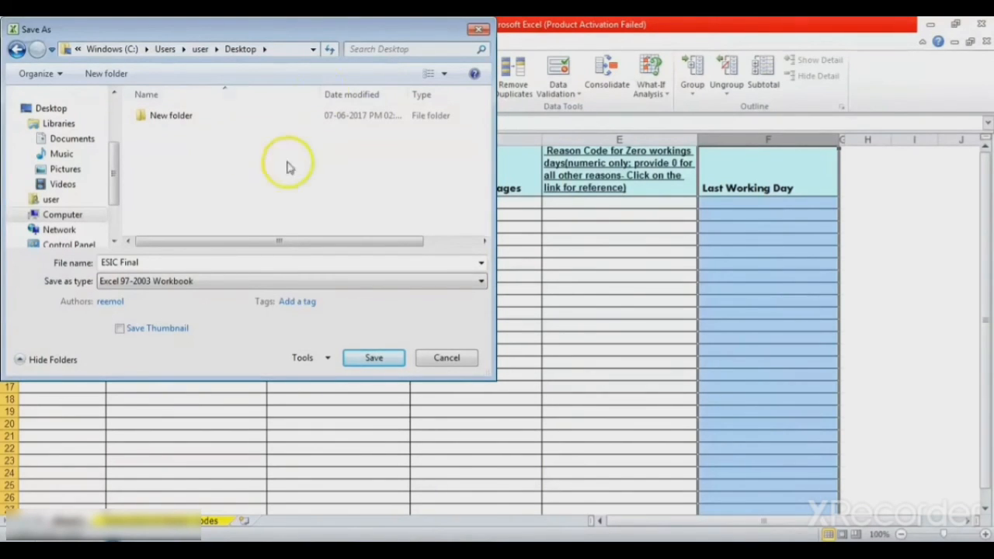
pyautogui.click(163, 259)
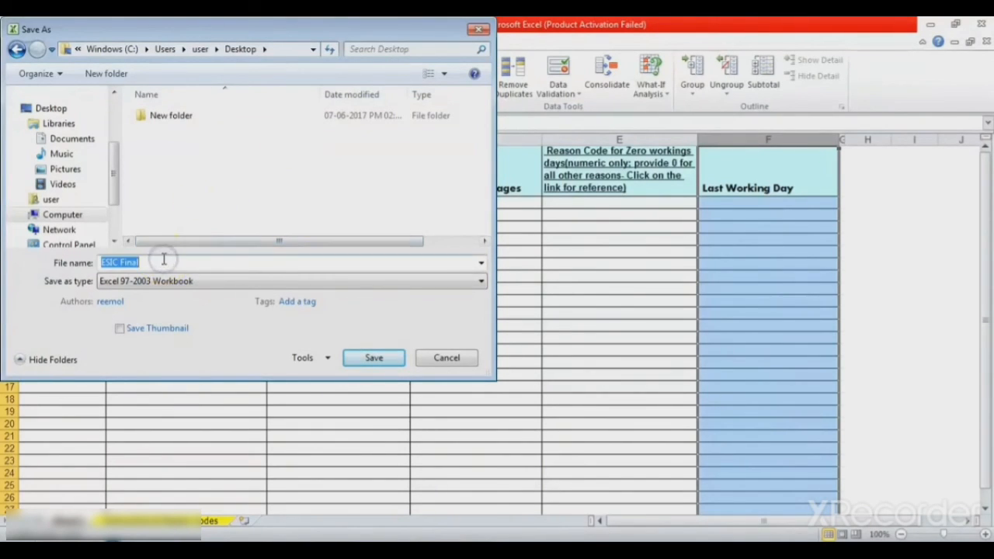
pyautogui.click(163, 261)
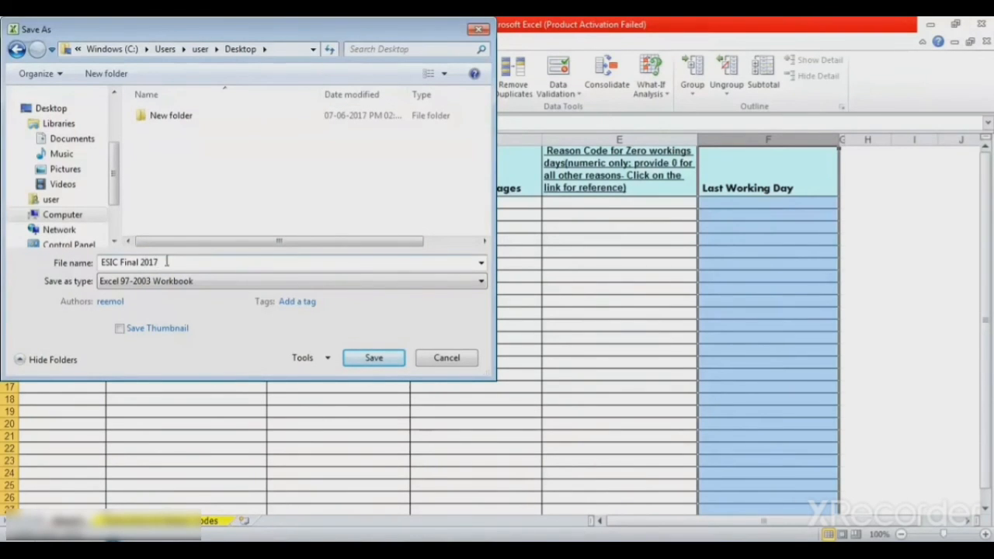
pyautogui.click(371, 356)
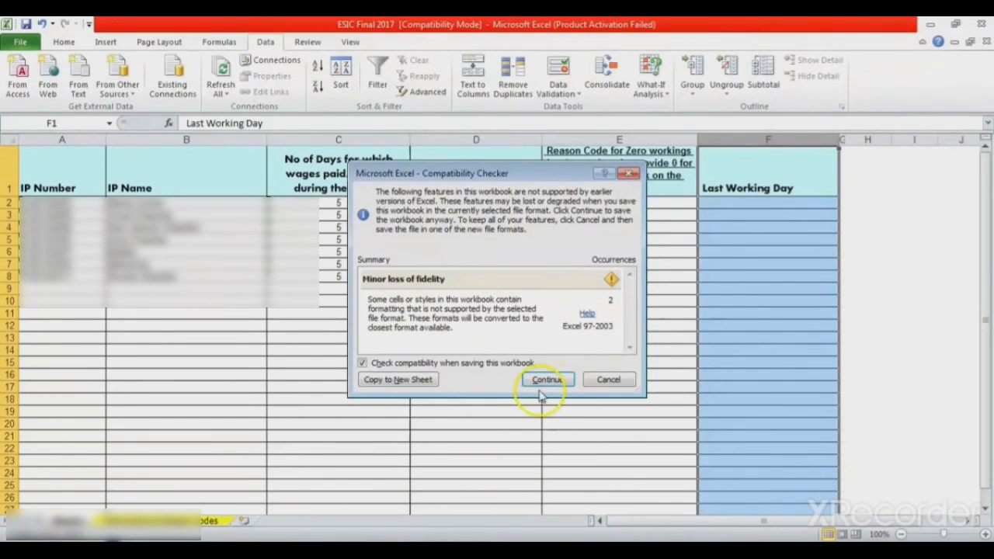
pyautogui.click(543, 382)
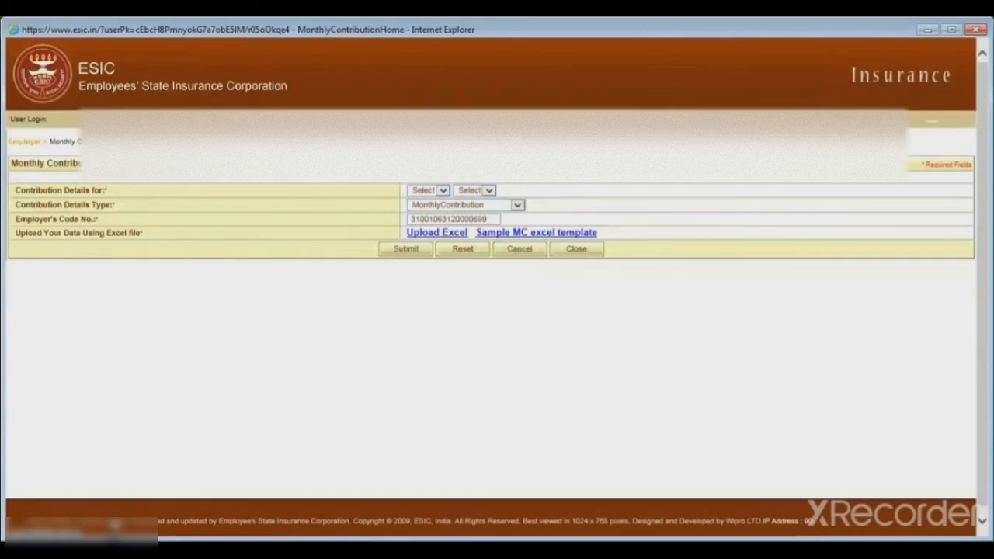
# - Switch to the ESIC Monthly Contribution page in Internet Explorer
pyautogui.click(87, 504)
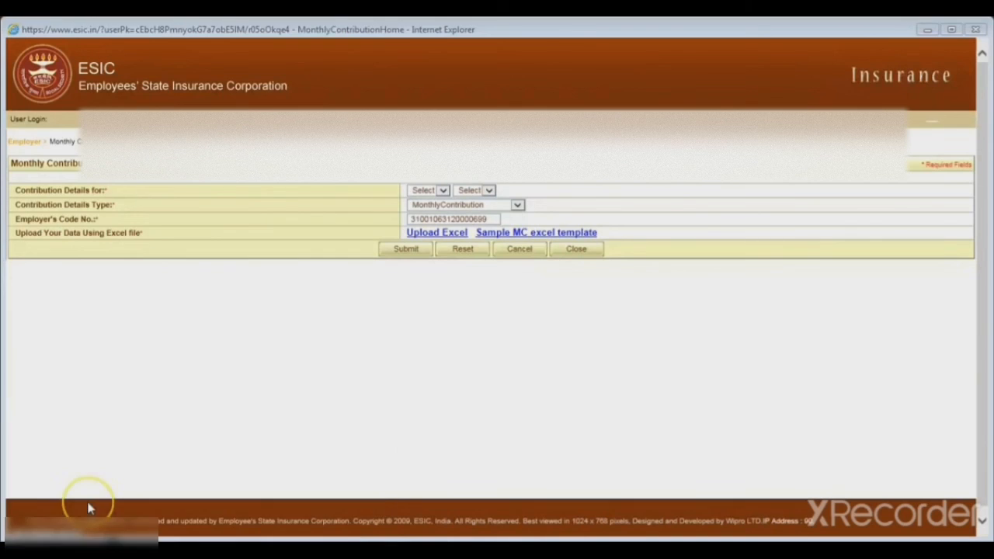